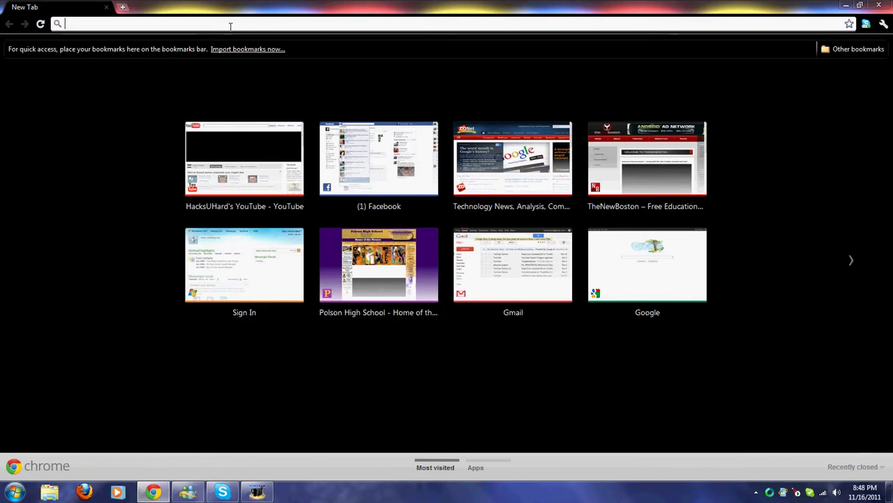
Load frostwire.com, the FrostWire home page offering version 5.2.9.
text(frostwire)
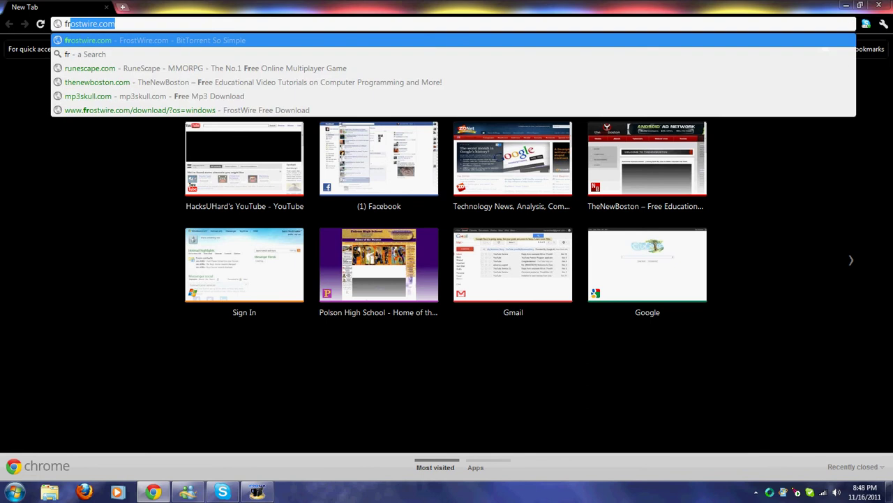
text(.com)
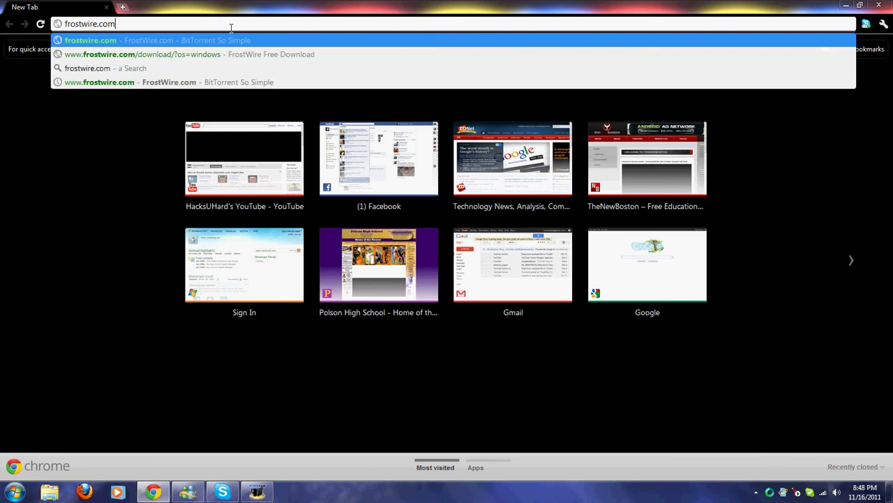
key(Return)
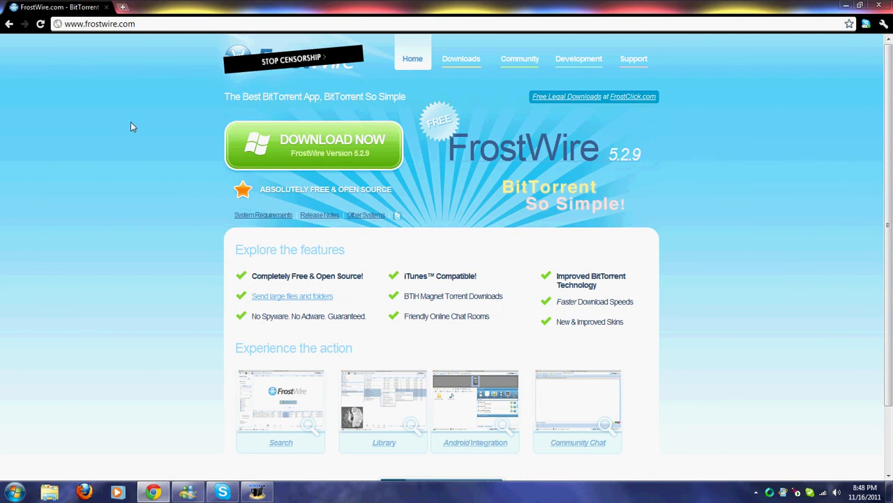
click(112, 25)
double_click(114, 25)
click(113, 51)
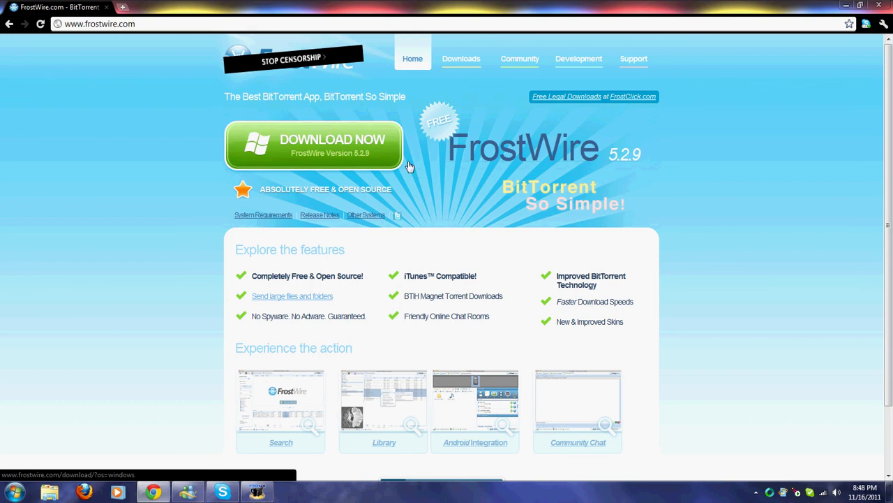
Download the FrostWire 5.2.9 installer and keep it despite Chrome's safety warning.
click(355, 154)
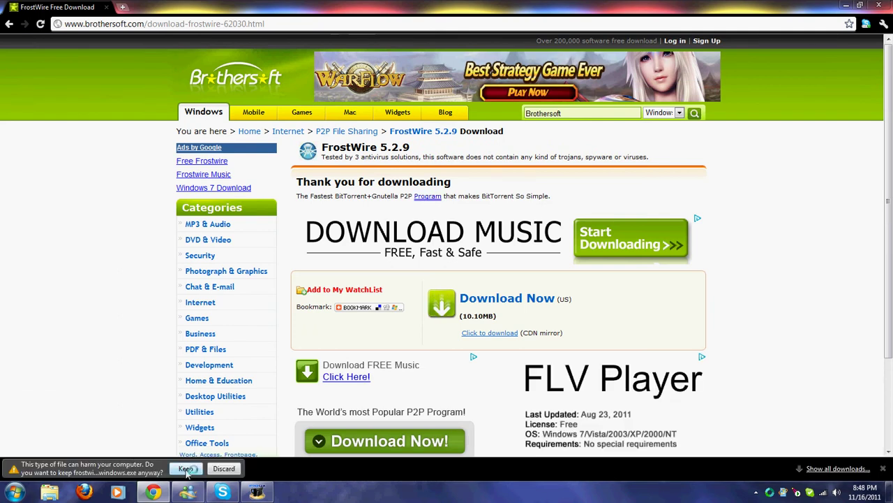
click(186, 468)
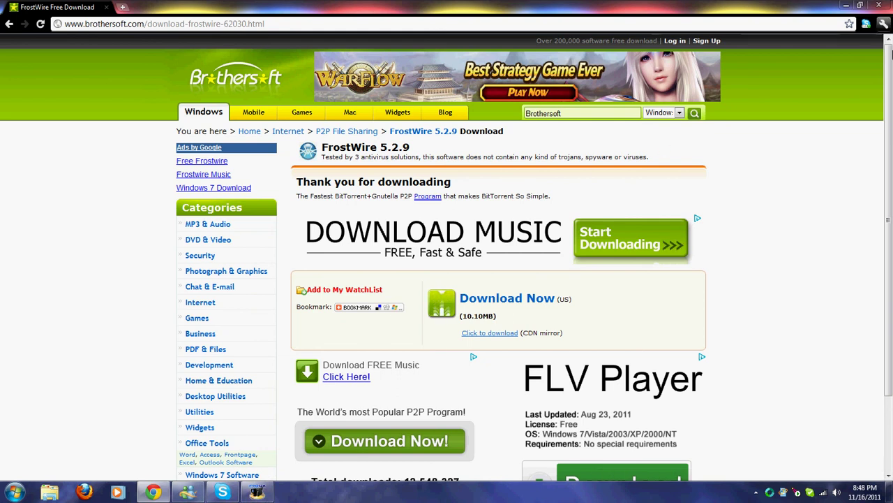
click(883, 24)
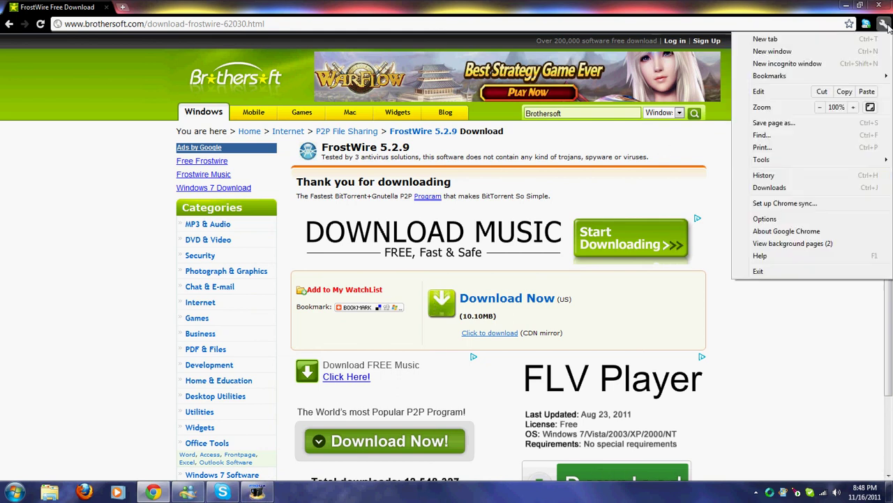
Run frostwire-529windows.exe from Chrome's Downloads list, then minimize Chrome.
click(789, 187)
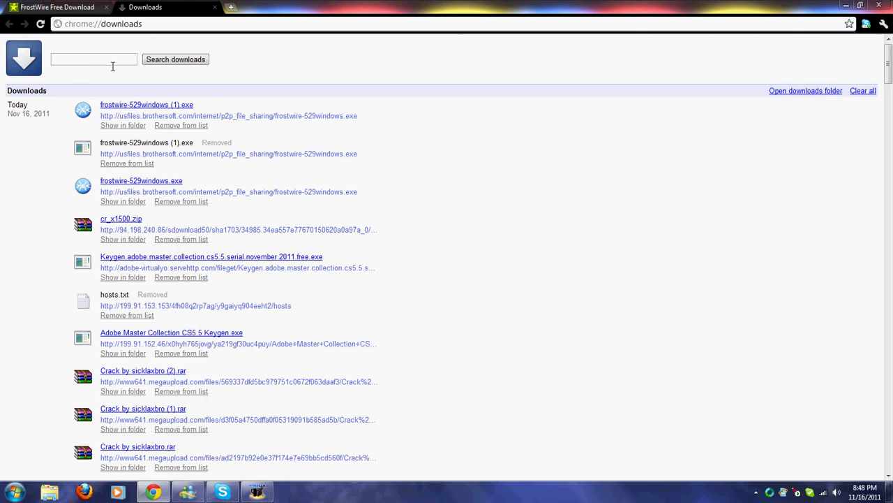
click(846, 6)
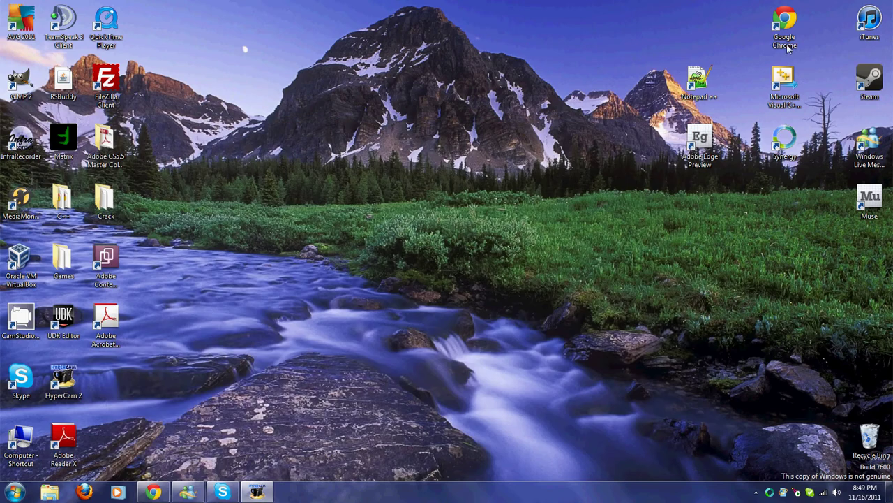
click(153, 492)
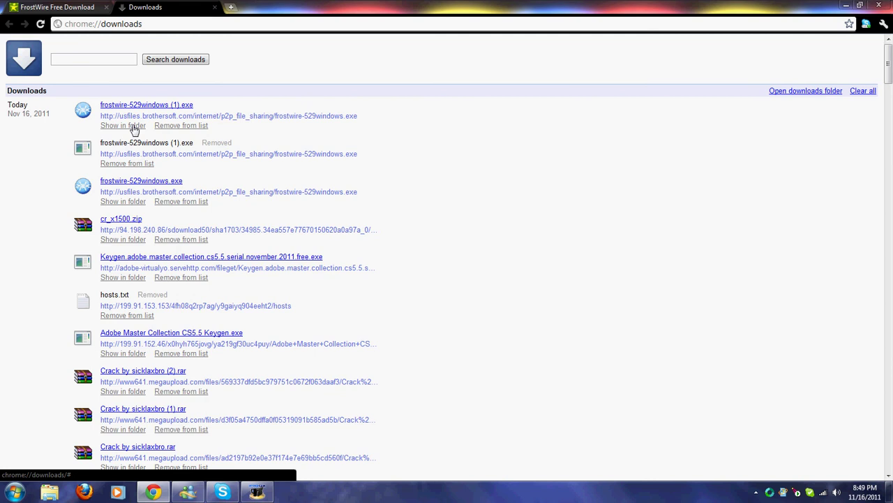
click(248, 494)
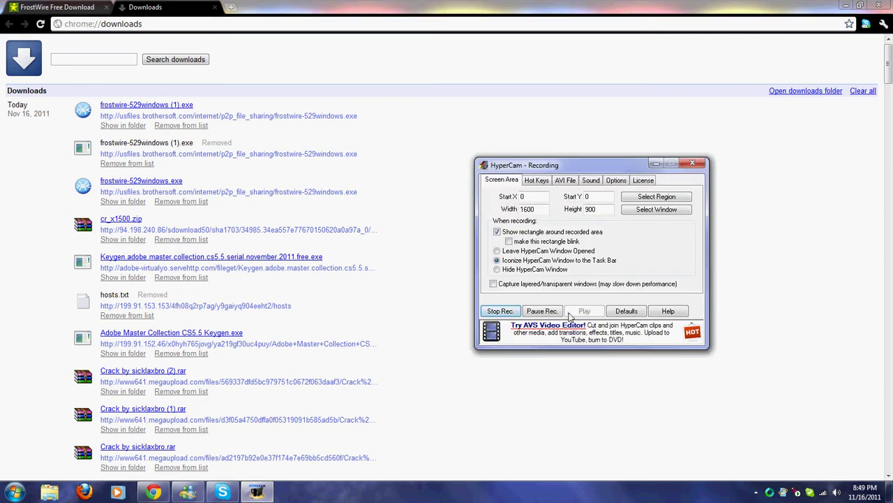
click(657, 164)
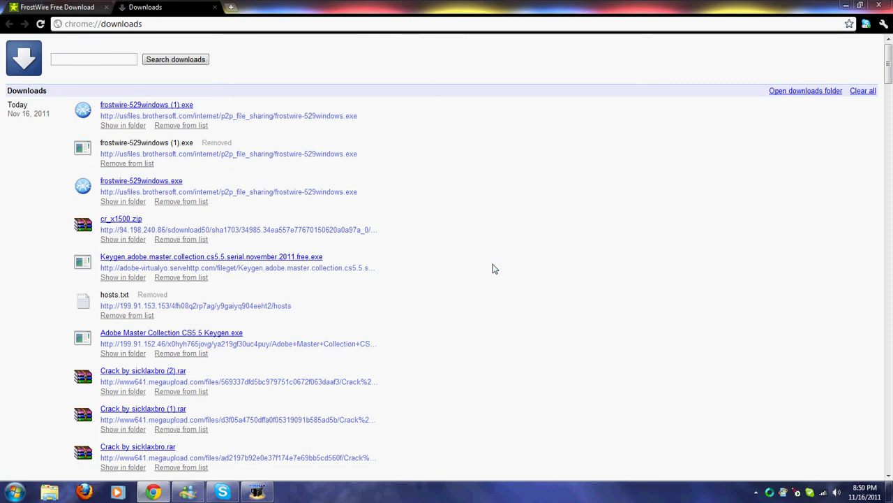
click(841, 5)
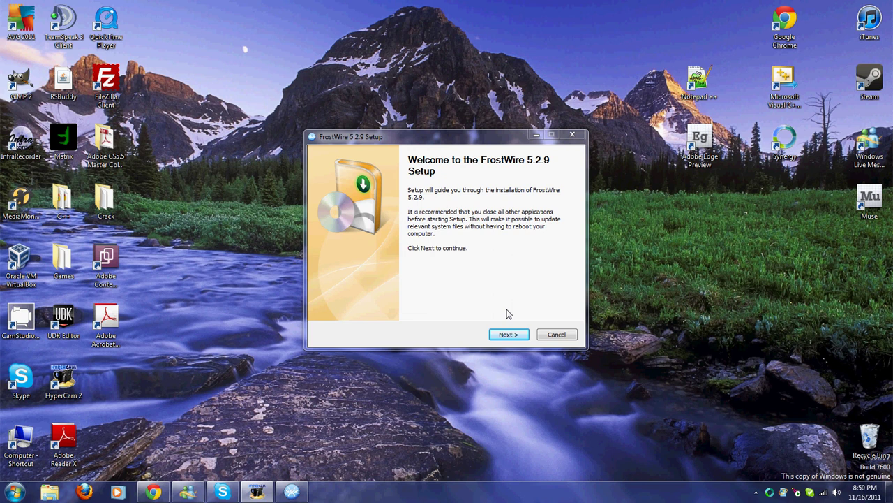
Go past the FrostWire 5.2.9 Setup welcome page, accept the license, and keep the default install folder.
click(509, 335)
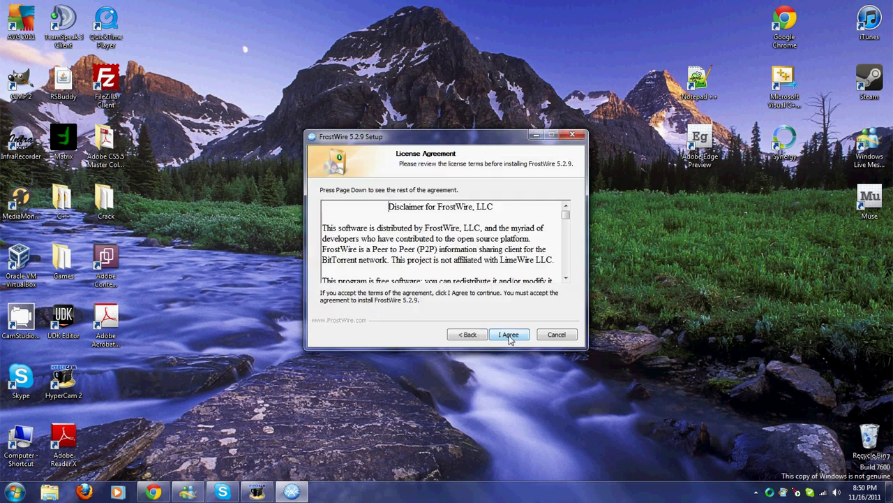
click(508, 335)
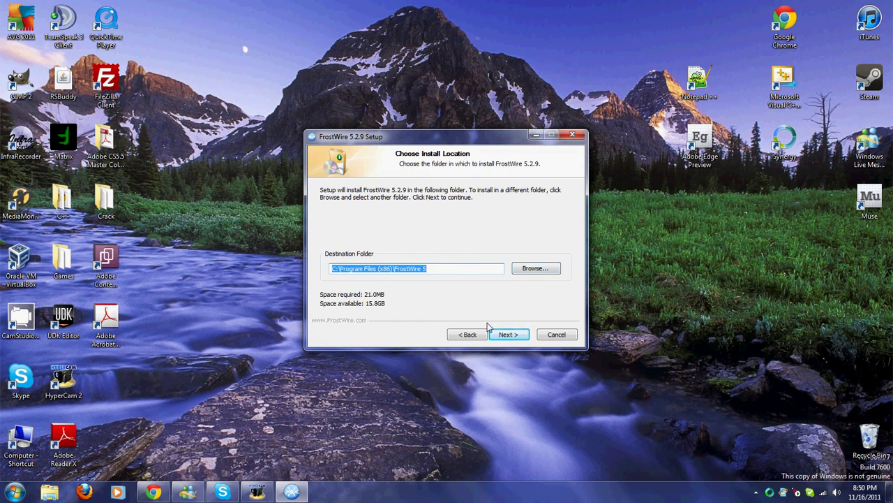
click(509, 334)
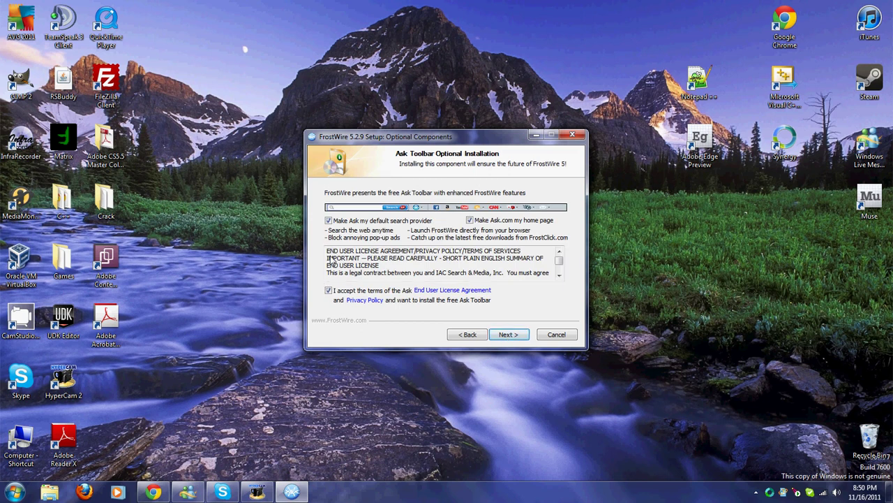
Clear the Ask search provider, home page and toolbar license boxes, confirm skipping, and begin installing.
click(329, 220)
click(470, 221)
click(335, 293)
click(510, 334)
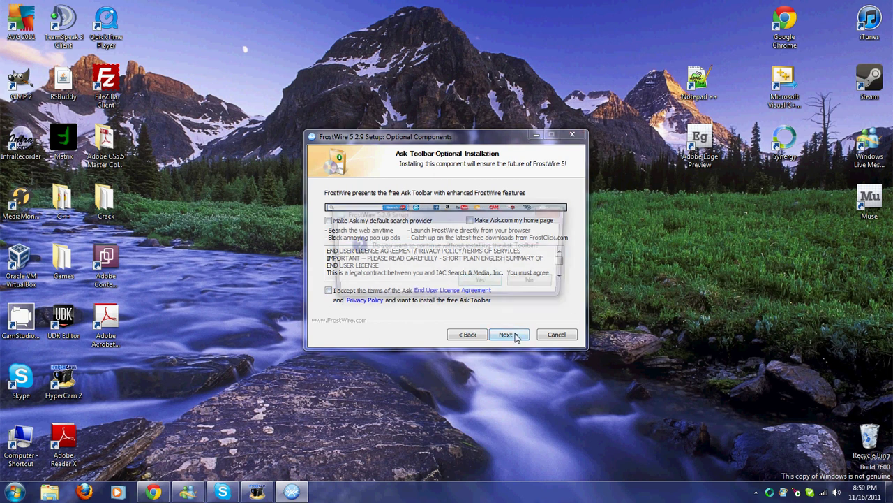
click(482, 284)
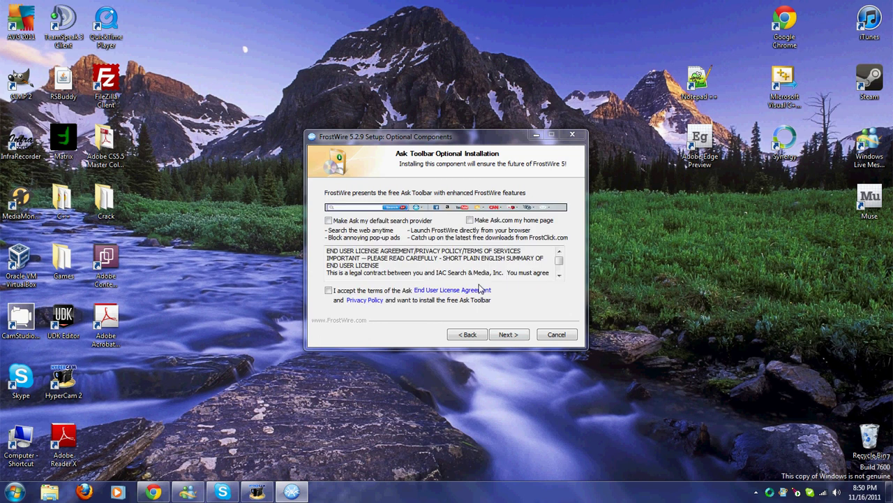
click(480, 289)
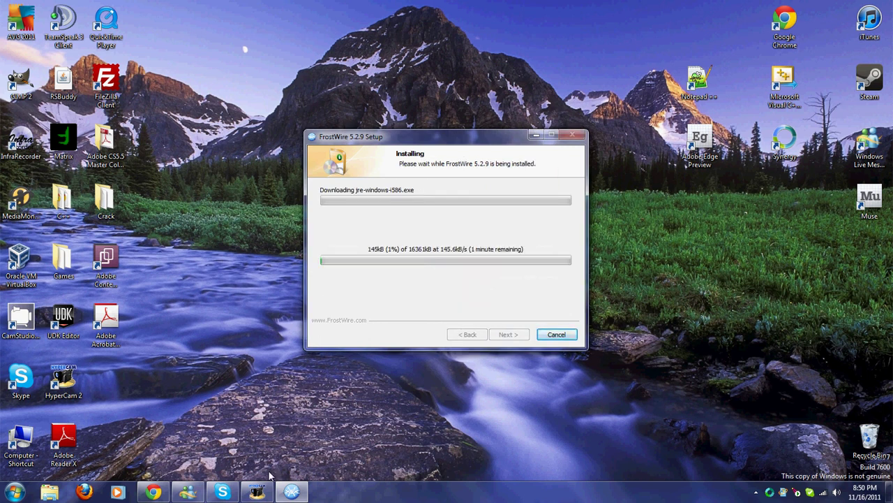
Let the install complete and finish setup with Run FrostWire 5.2.9 left checked.
click(257, 492)
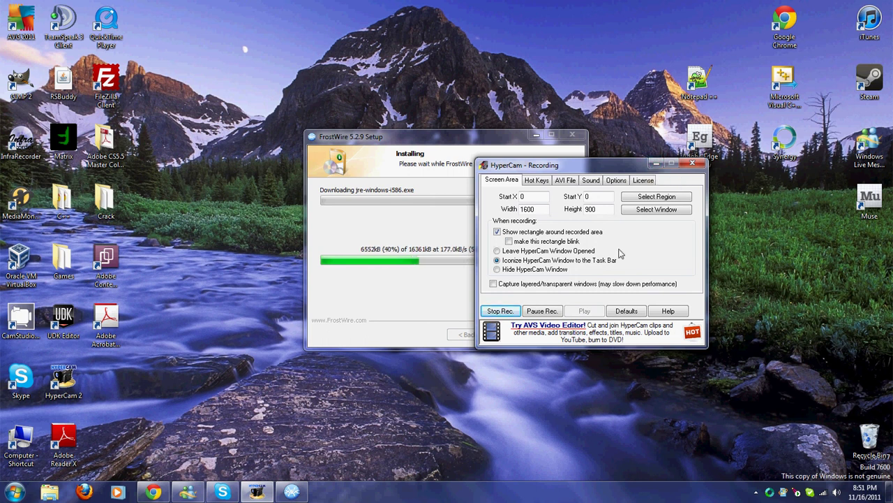
click(533, 315)
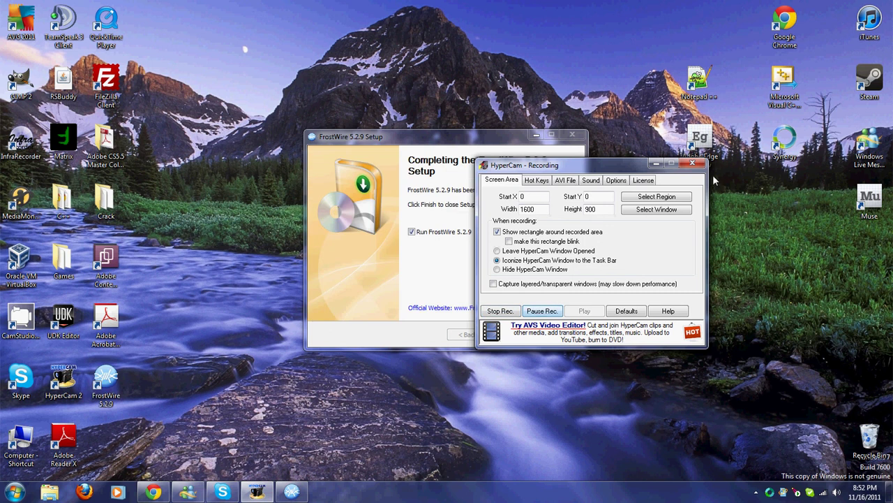
click(654, 165)
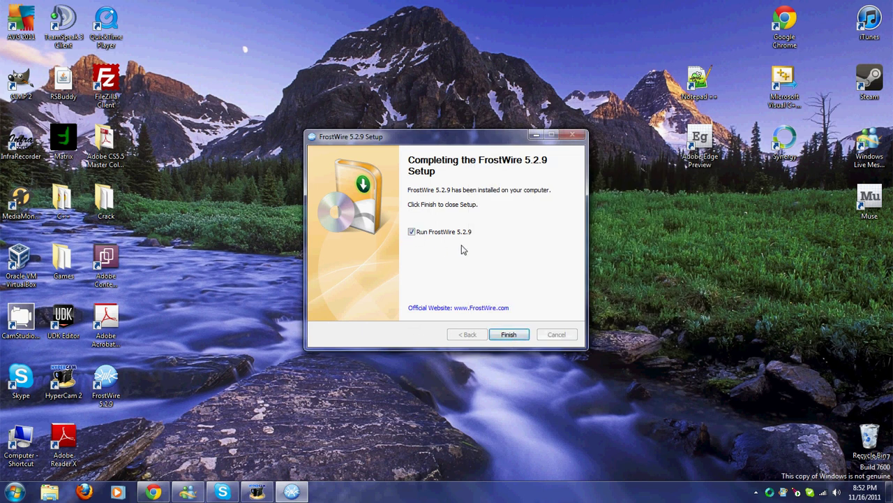
click(520, 339)
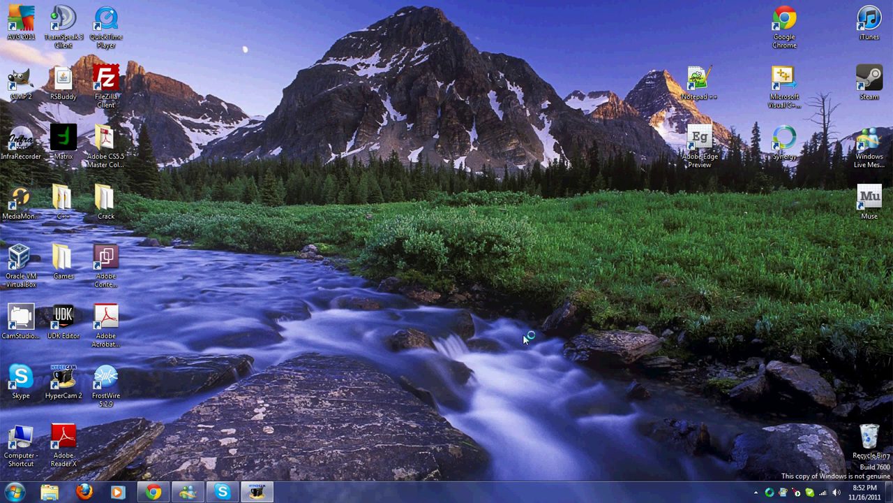
Move the FrostWire 5.2.9 desktop shortcut to the top-right of the desktop.
drag(88, 415, 602, 177)
click(602, 173)
drag(590, 150, 700, 28)
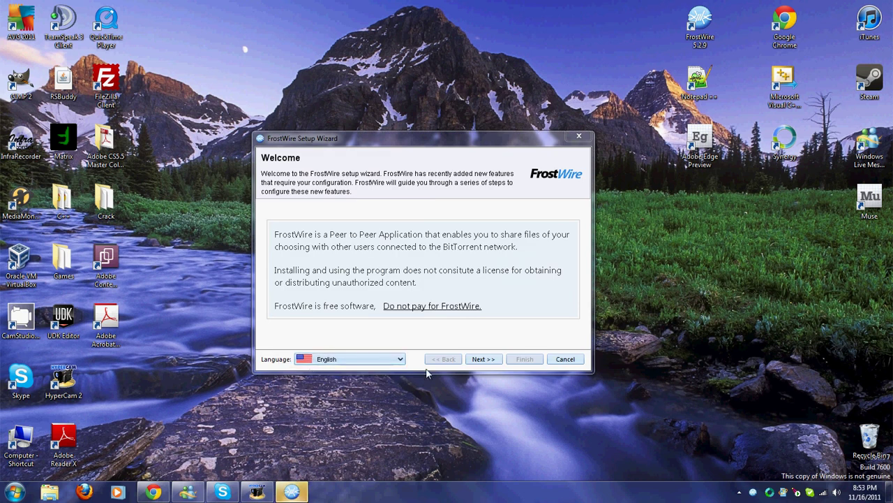
In the FrostWire Setup Wizard choose 'Seed finished torrent downloads', keep the default save folder, and finish.
click(489, 359)
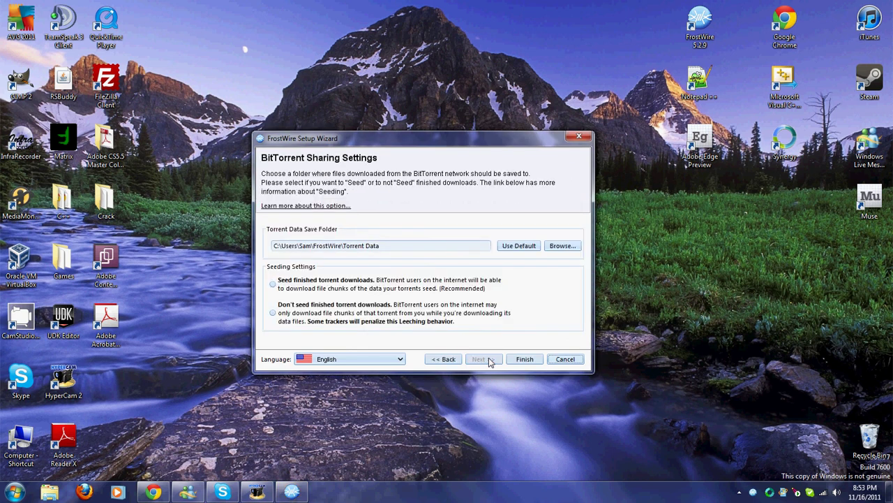
click(281, 289)
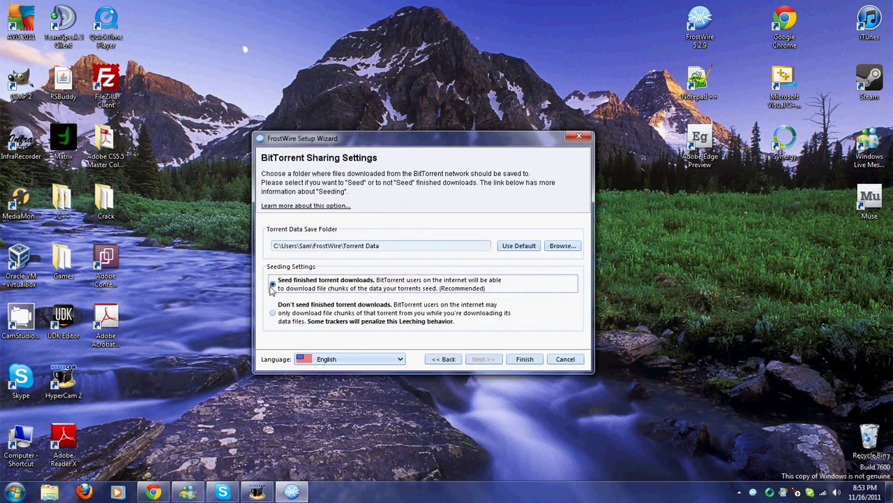
drag(388, 245, 275, 246)
click(349, 246)
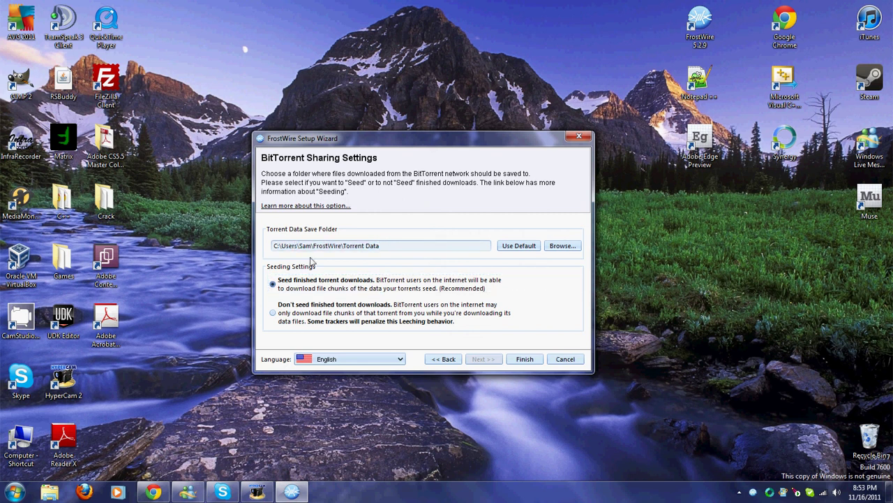
click(525, 359)
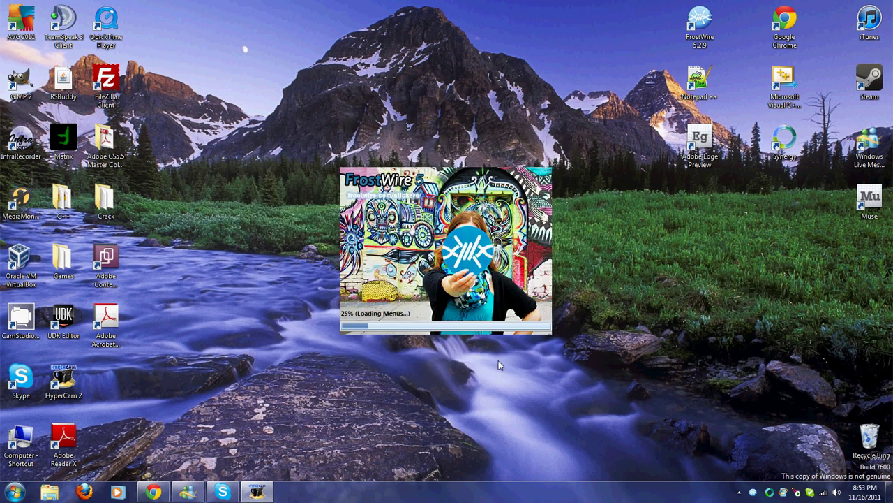
Bring up FrostWire's main window on the Search tab, with the Seeding Status panel showing.
click(256, 492)
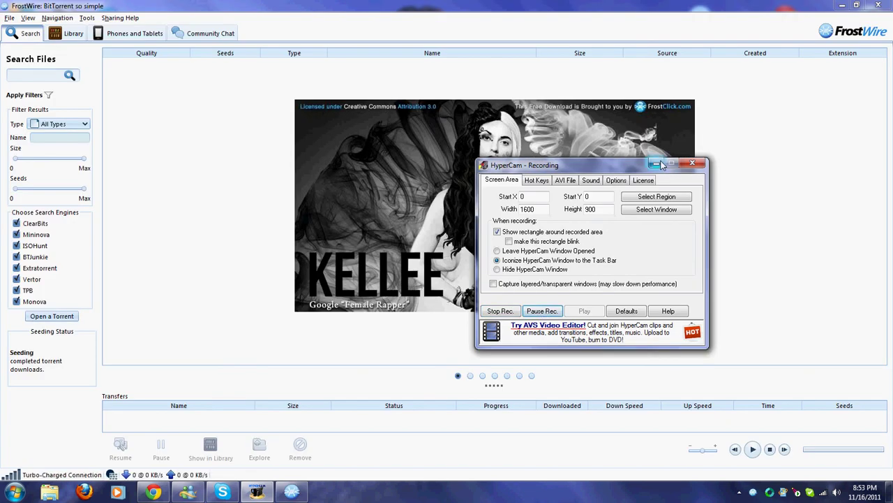
click(657, 165)
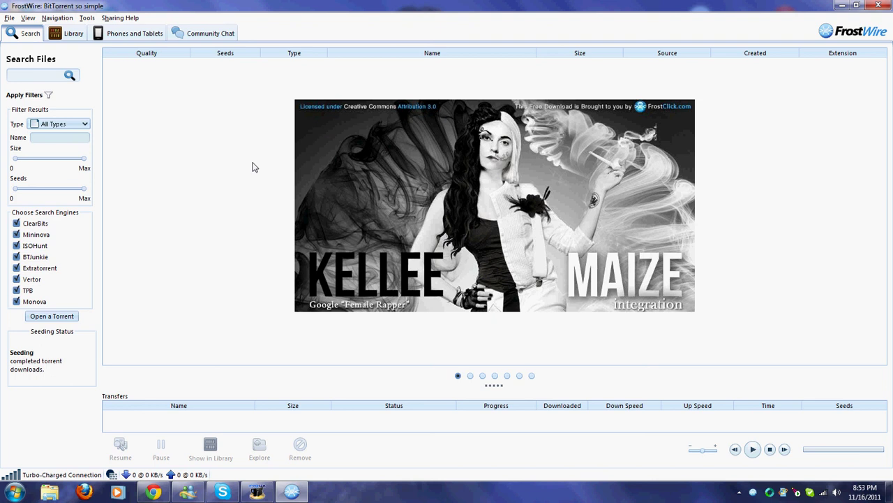